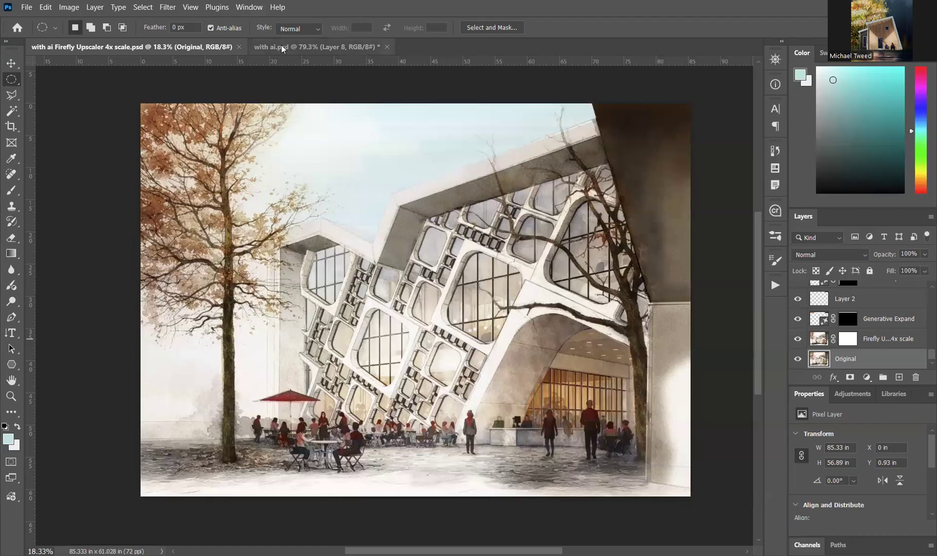
# Step: Review the 2x and 4x scale options of Generative Upscale for the Firefly Upscaler 4x document, and close it without upscaling
pyautogui.click(299, 47)
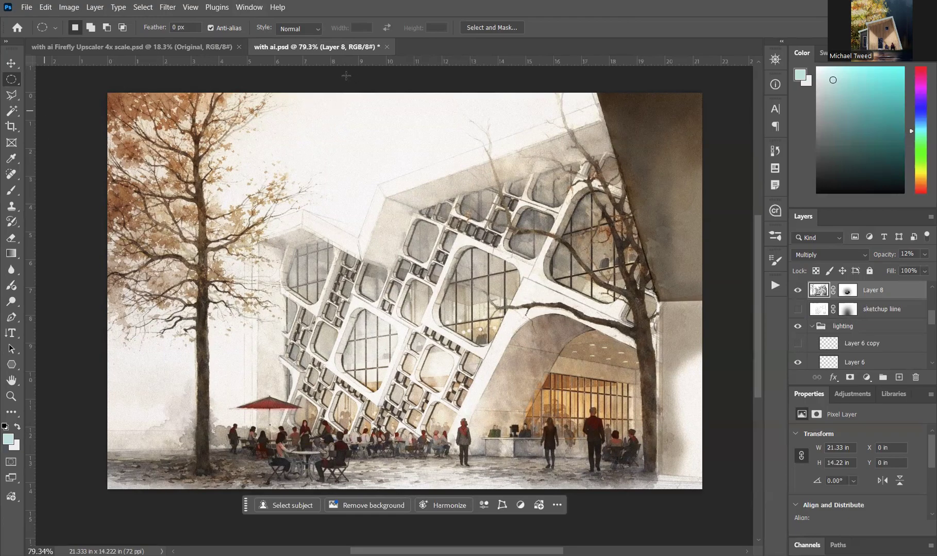
pyautogui.click(200, 45)
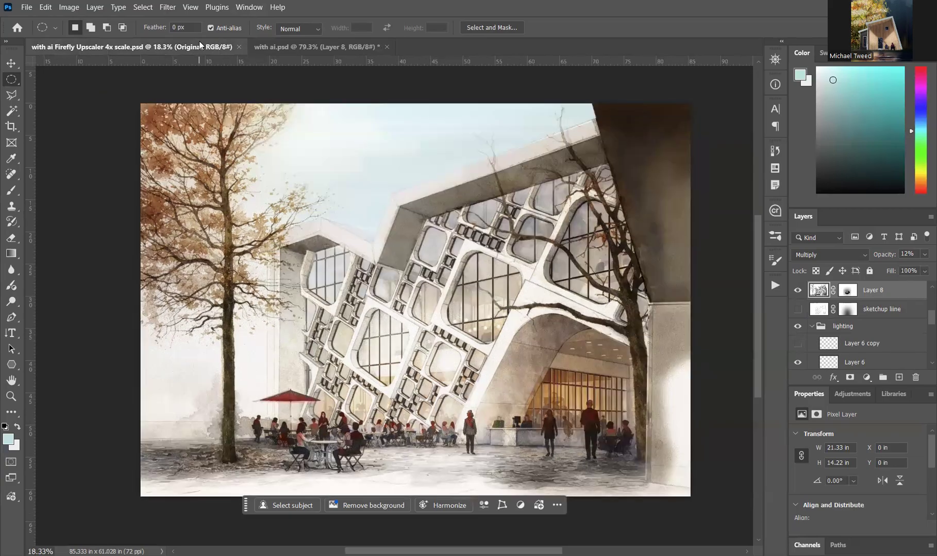
pyautogui.click(69, 7)
pyautogui.click(101, 105)
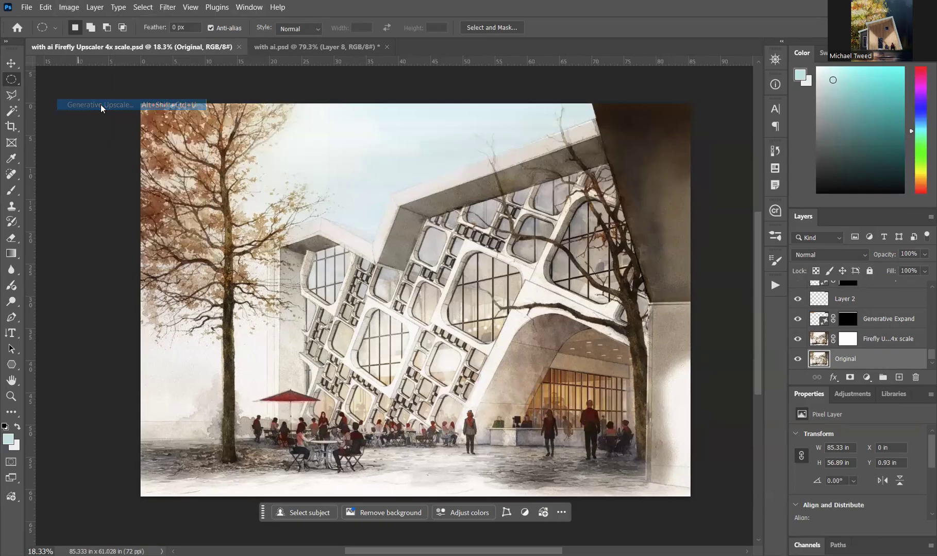
pyautogui.click(402, 211)
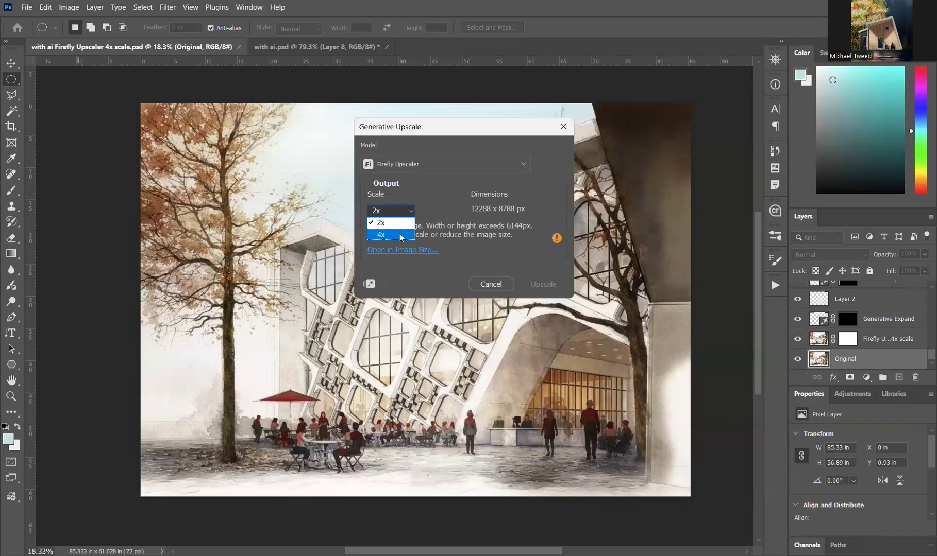
pyautogui.click(491, 288)
pyautogui.click(490, 281)
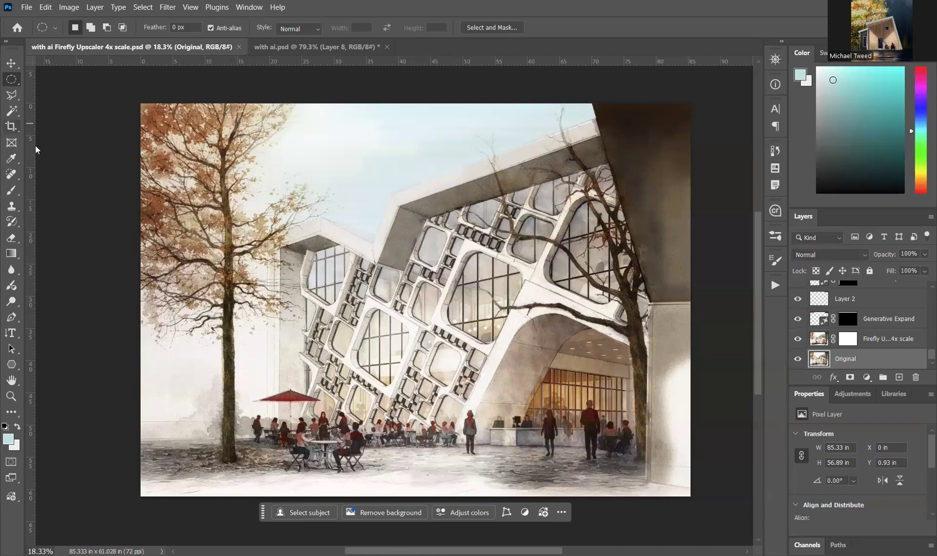
# Step: Compare the artwork in with ai.psd with the Firefly Upscaler 4x version
pyautogui.click(289, 47)
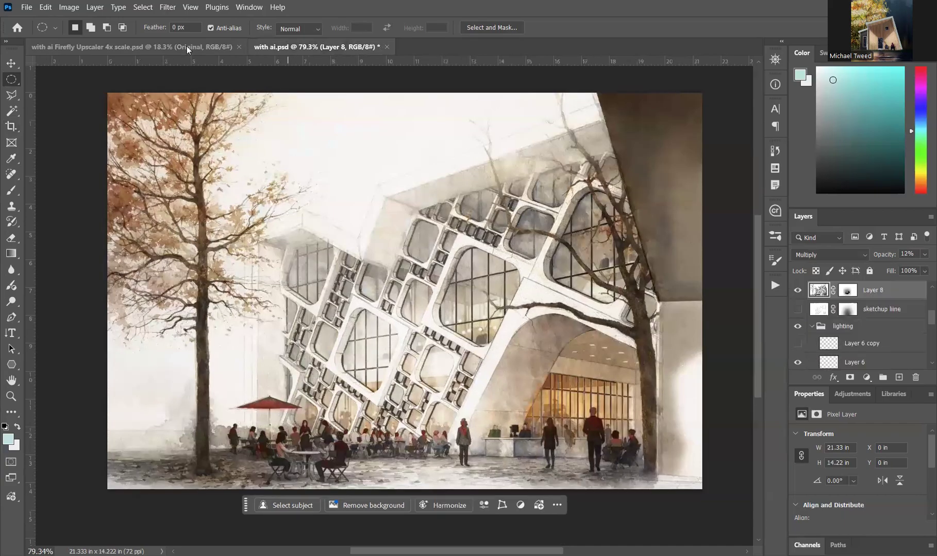
pyautogui.click(169, 47)
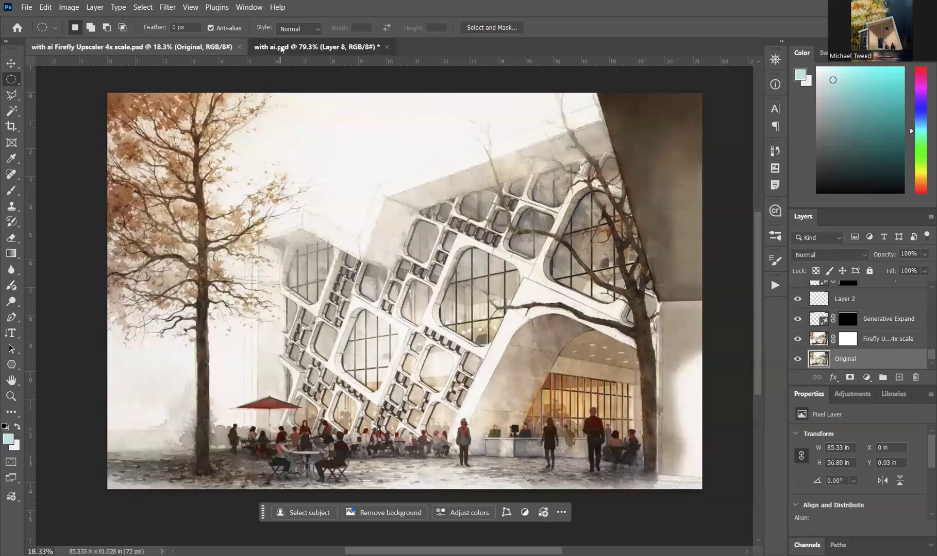
pyautogui.click(288, 46)
pyautogui.click(225, 47)
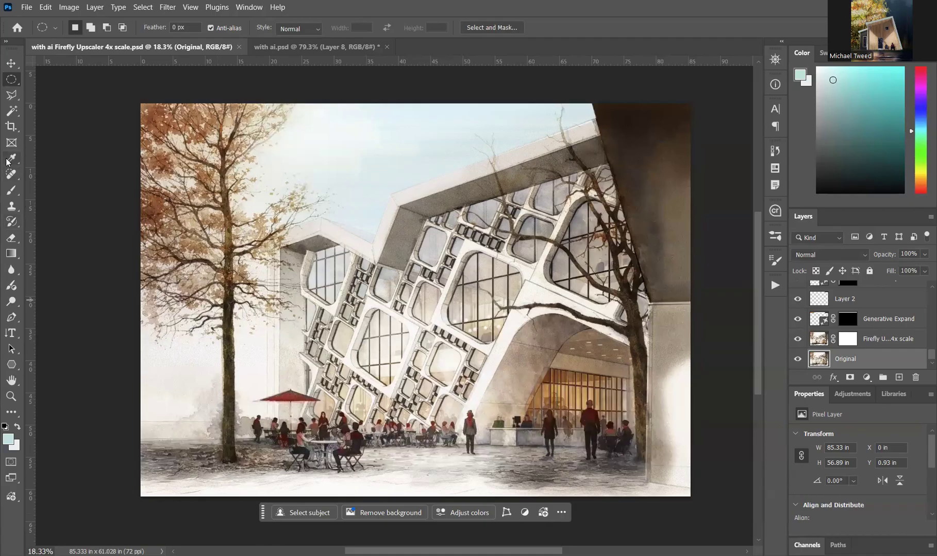
# Step: Extend the canvas past the image's left edge to about 94.3 in wide and fill the new area with Generative Expand, without a prompt
pyautogui.click(12, 126)
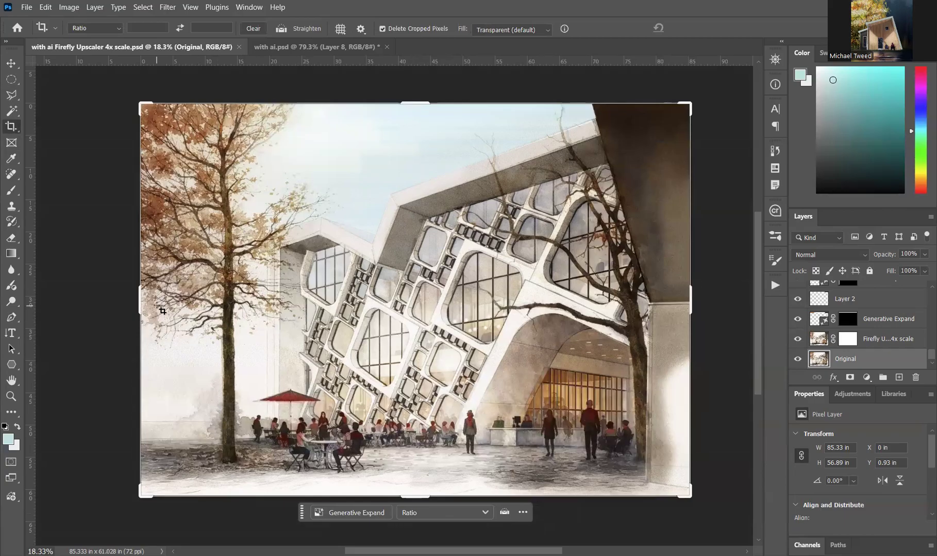
pyautogui.moveTo(139, 297); pyautogui.dragTo(108, 313)
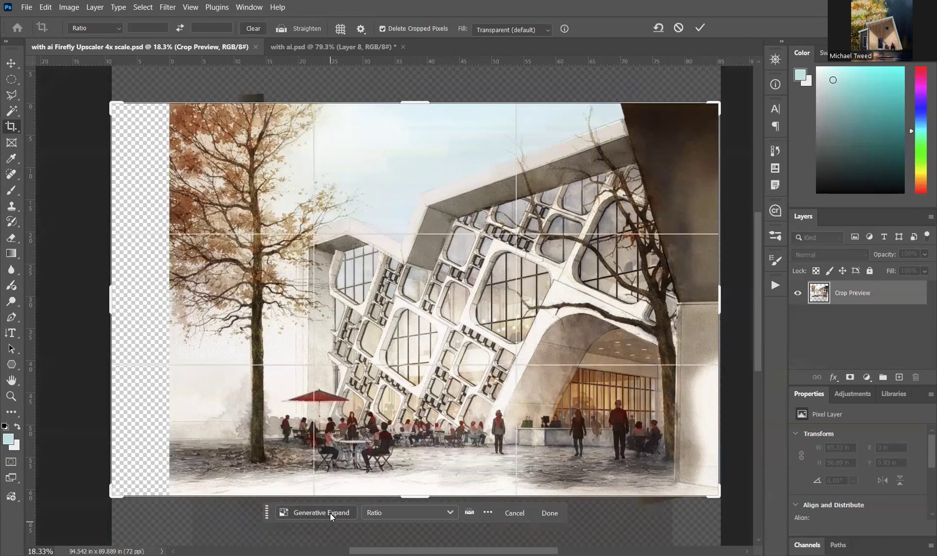
pyautogui.click(329, 511)
pyautogui.click(540, 514)
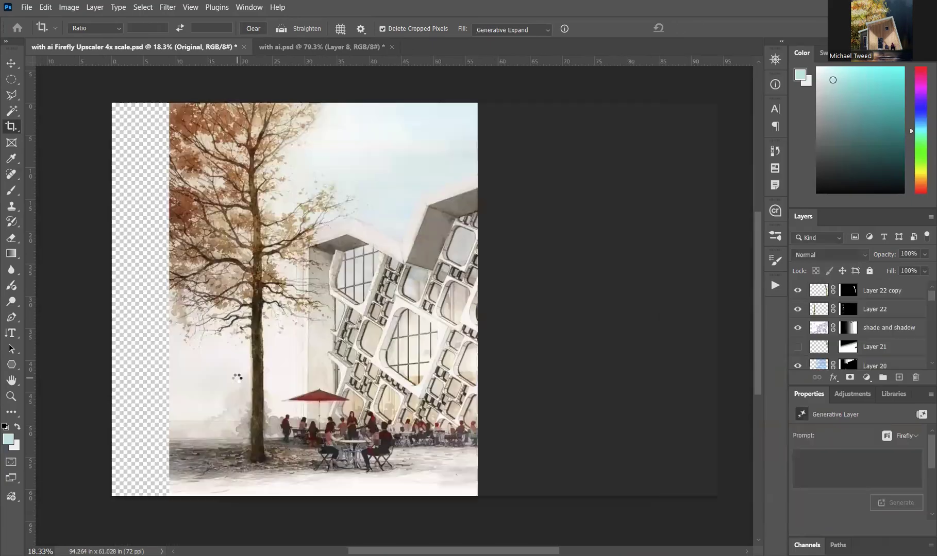
pyautogui.press('Return')
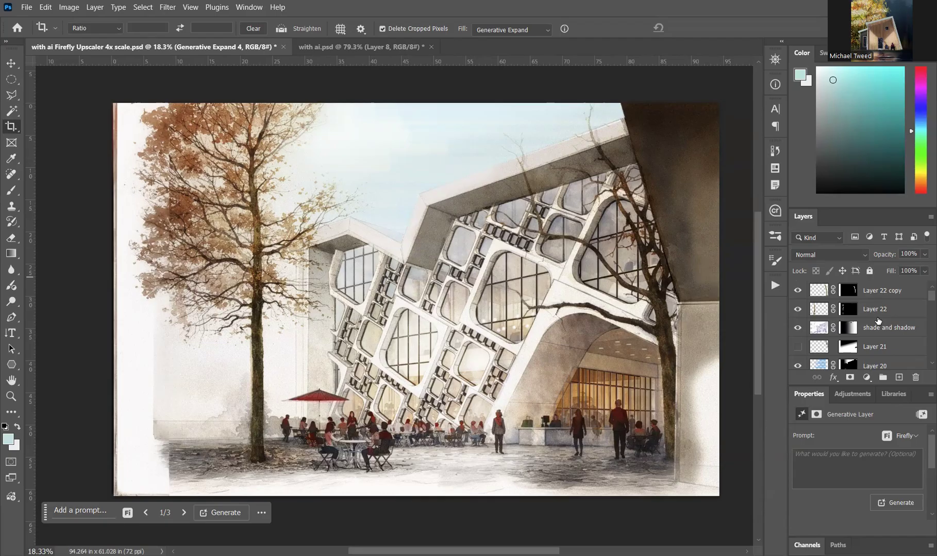
# Step: Look through the layer stack of the expanded document, including the windows and top areas groups and the generative layers
pyautogui.scroll(-3, 876, 317)
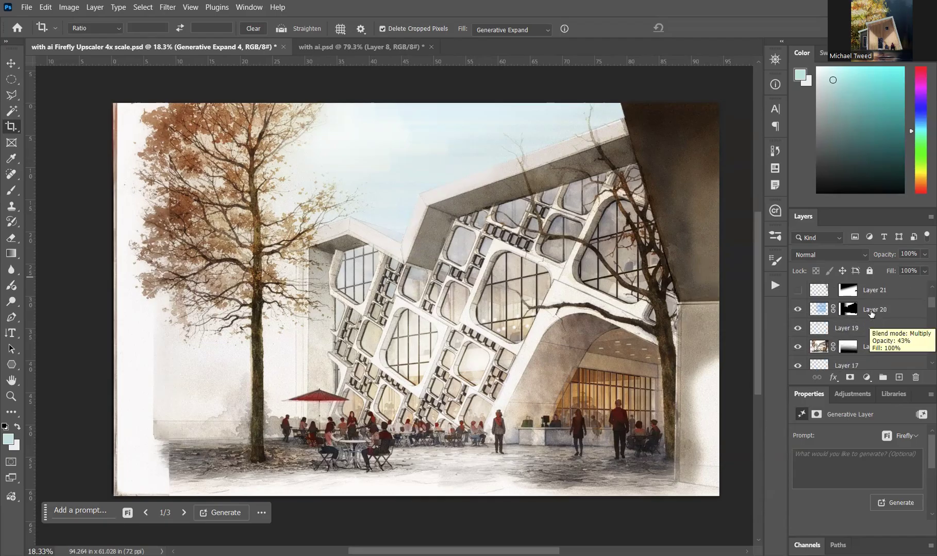
pyautogui.scroll(-6, 866, 307)
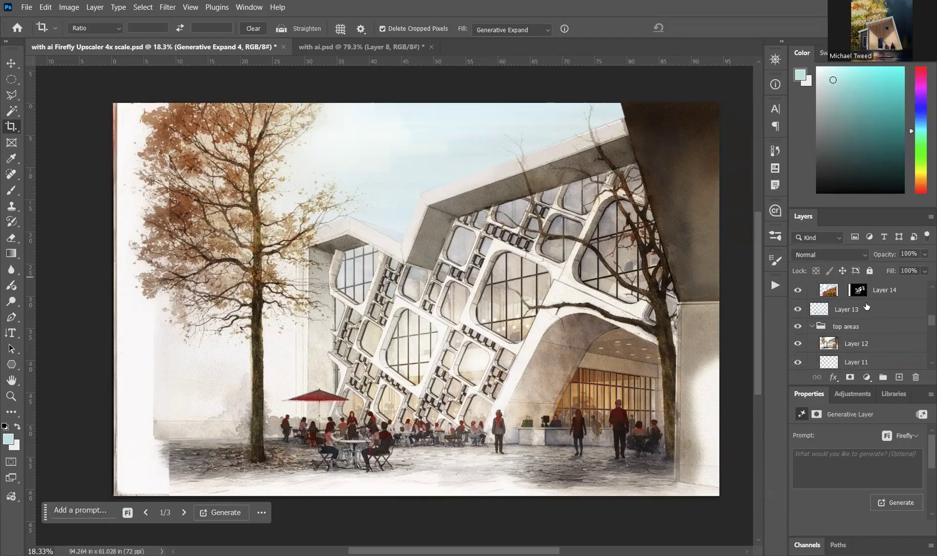
pyautogui.scroll(-4, 866, 306)
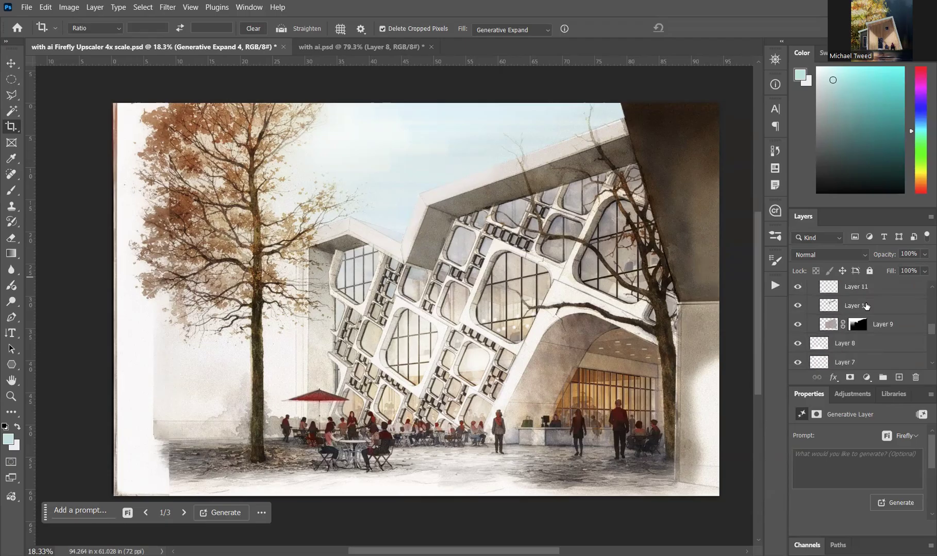
pyautogui.scroll(-8, 866, 306)
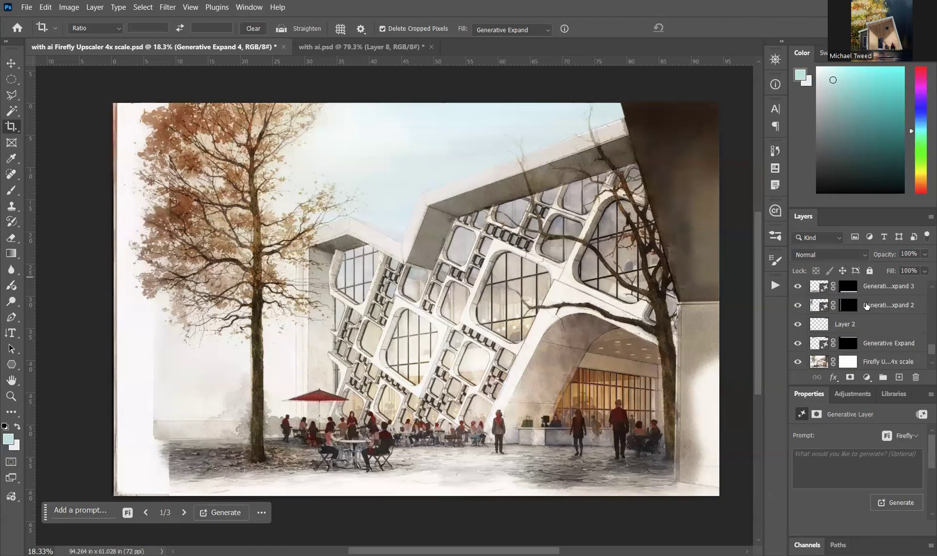
pyautogui.scroll(10, 871, 315)
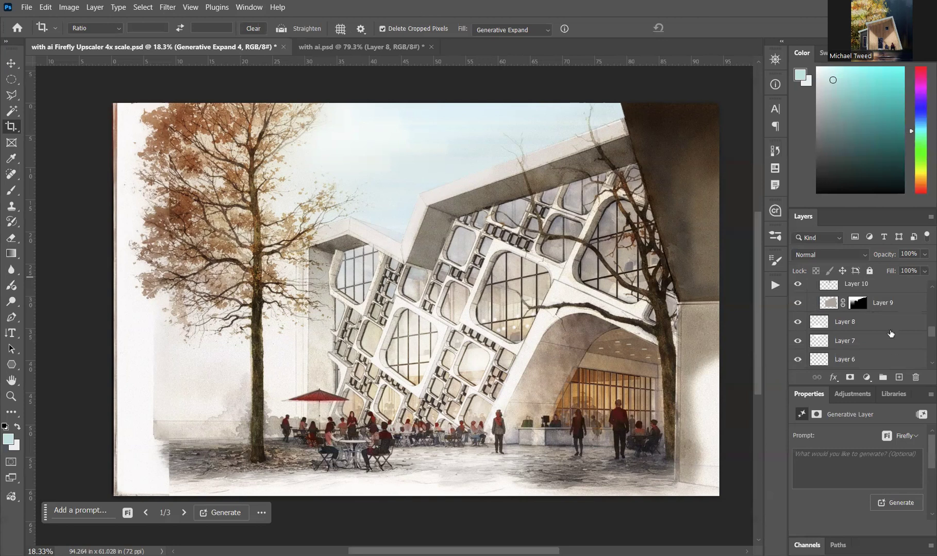
pyautogui.scroll(4, 895, 343)
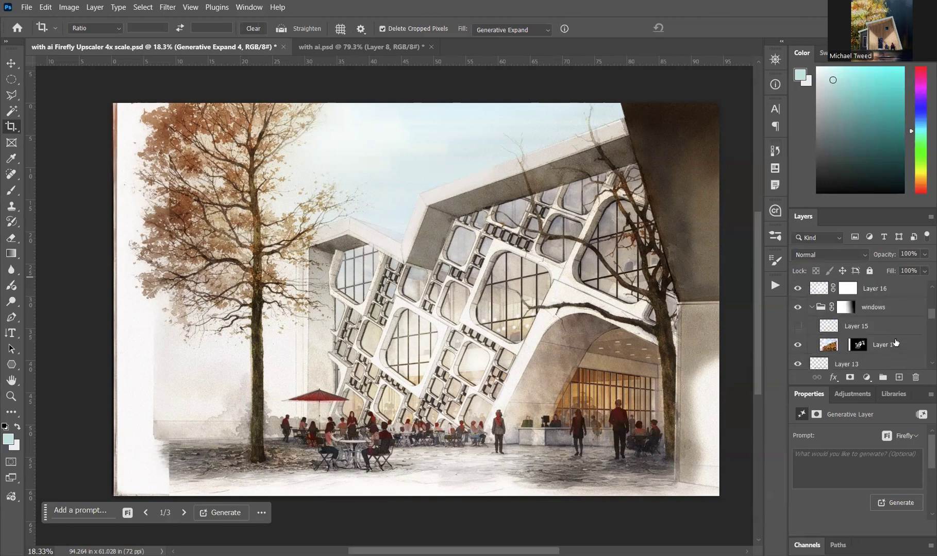
pyautogui.scroll(-1, 895, 343)
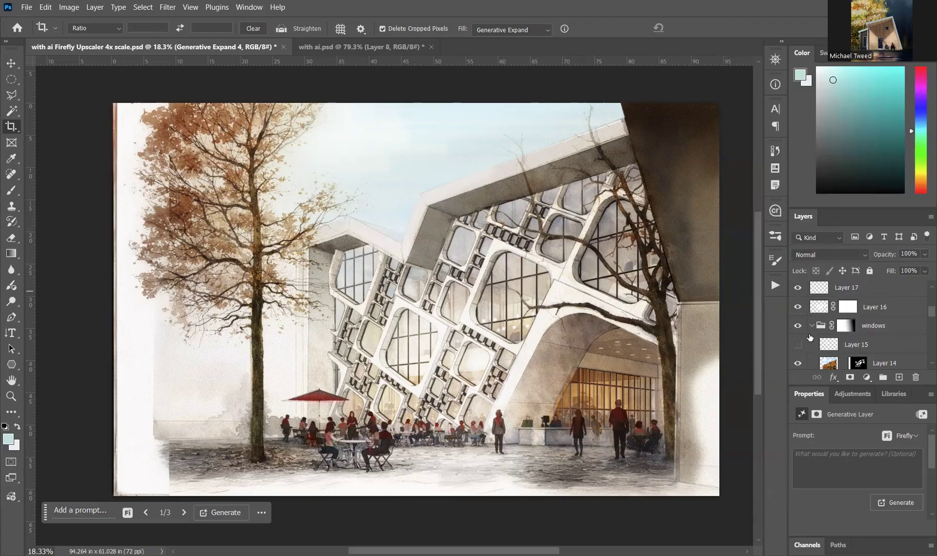
pyautogui.scroll(2, 875, 317)
pyautogui.scroll(-8, 874, 317)
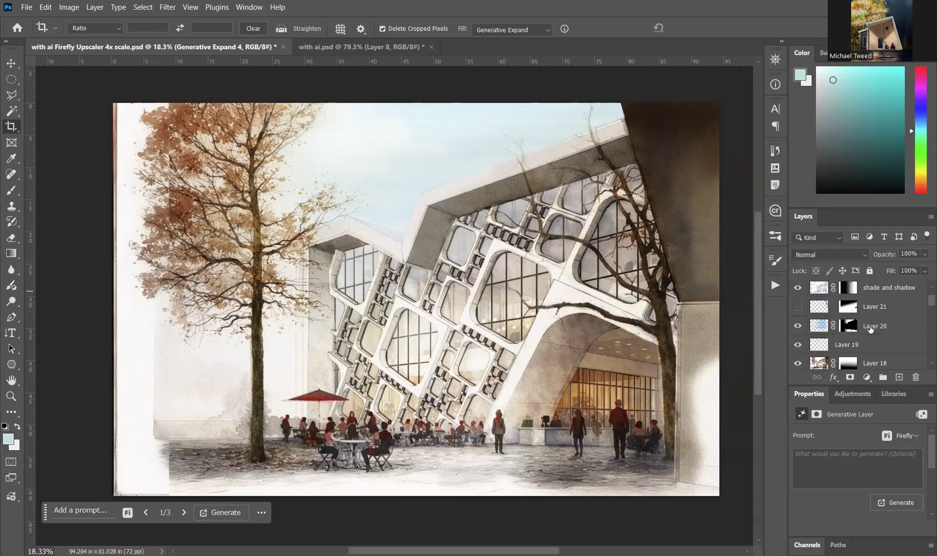
pyautogui.scroll(-1, 873, 326)
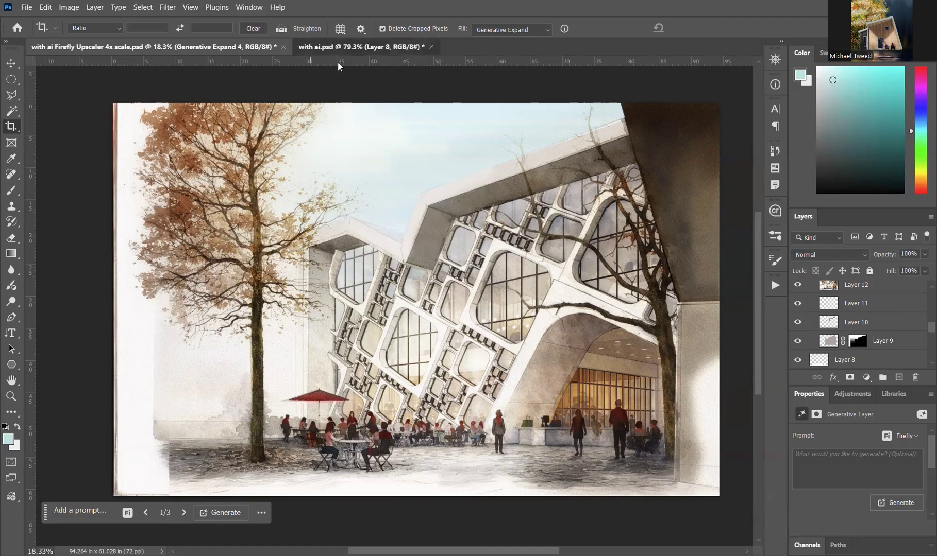
# Step: View with ai.psd for comparison, and return to the expanded document to review its middle layers
pyautogui.click(320, 46)
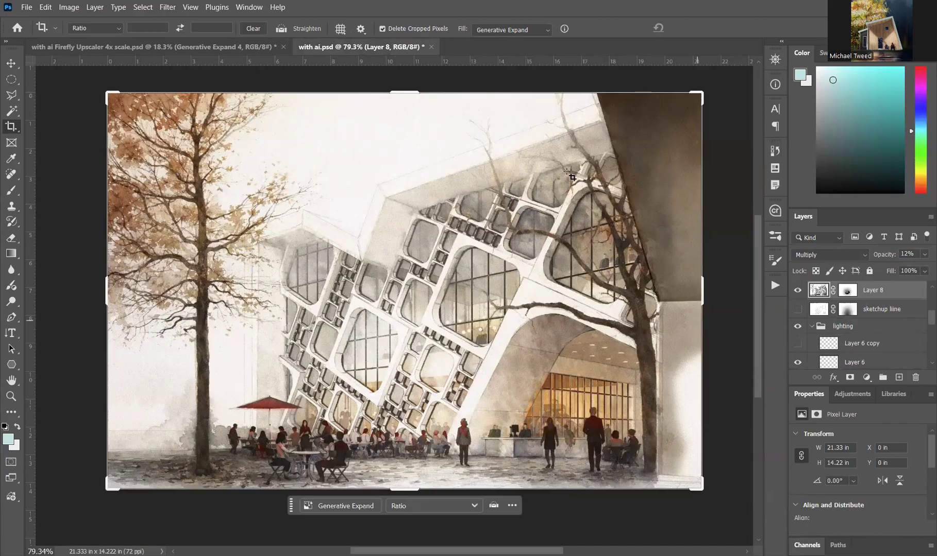
pyautogui.hotkey('ctrl', 'Tab')
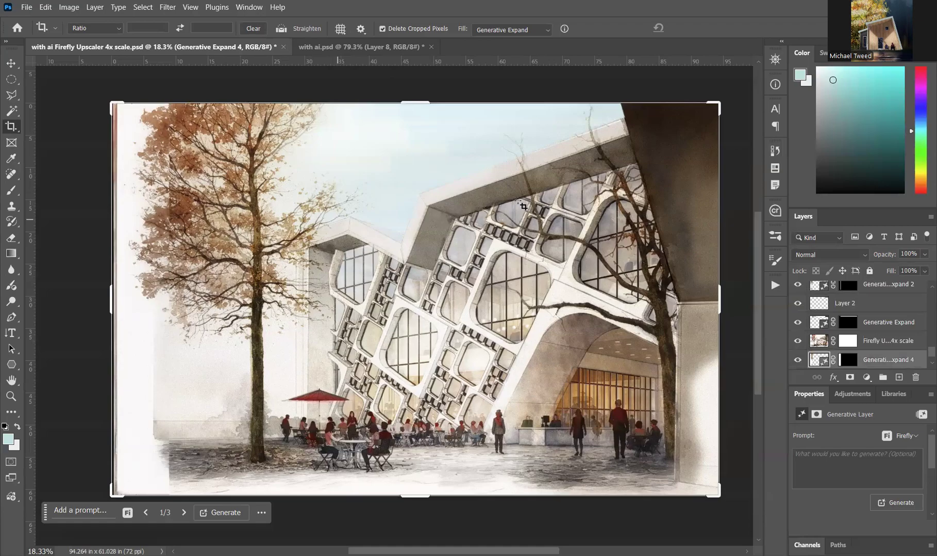
pyautogui.scroll(3, 875, 335)
pyautogui.scroll(5, 876, 335)
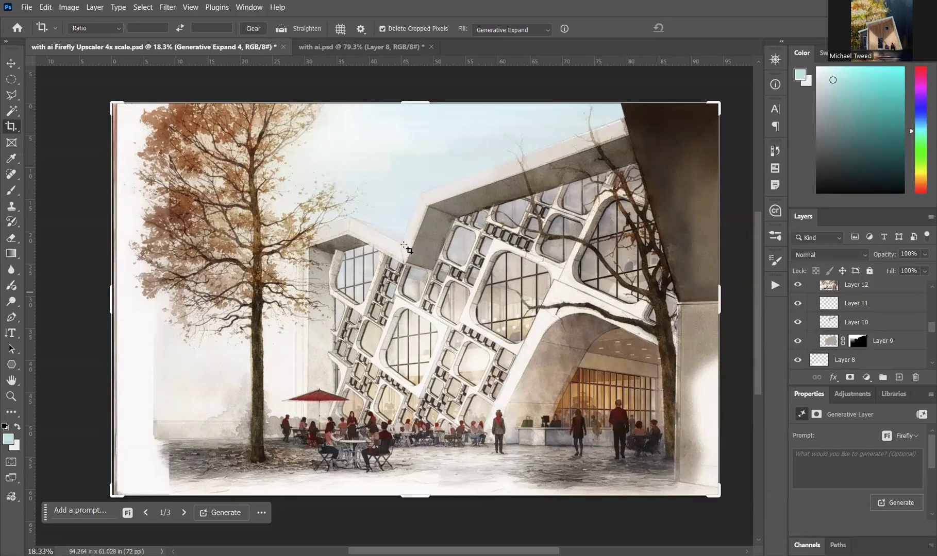
pyautogui.scroll(3, 874, 335)
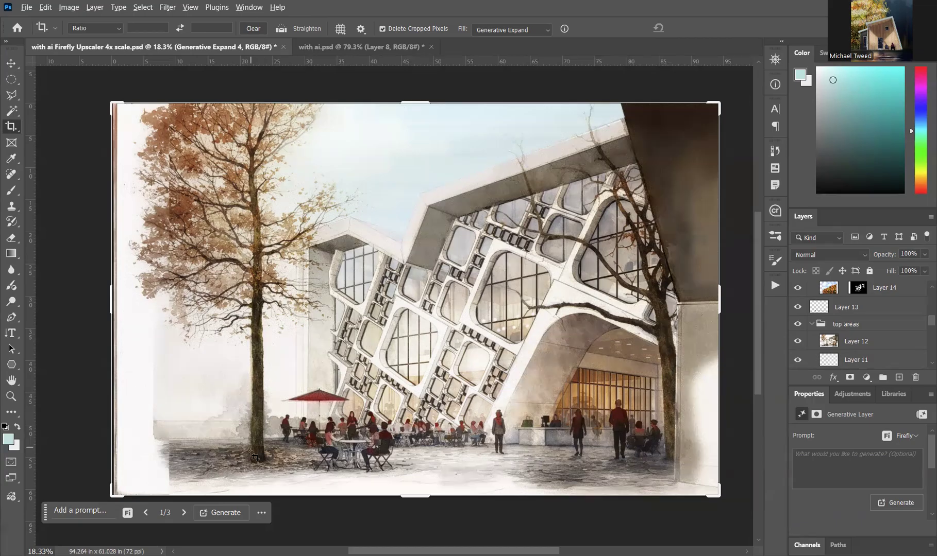
# Step: Examine the tree trunk, the red umbrella and the seated people at close range to judge the upscaled detail
pyautogui.scroll(5, 255, 435)
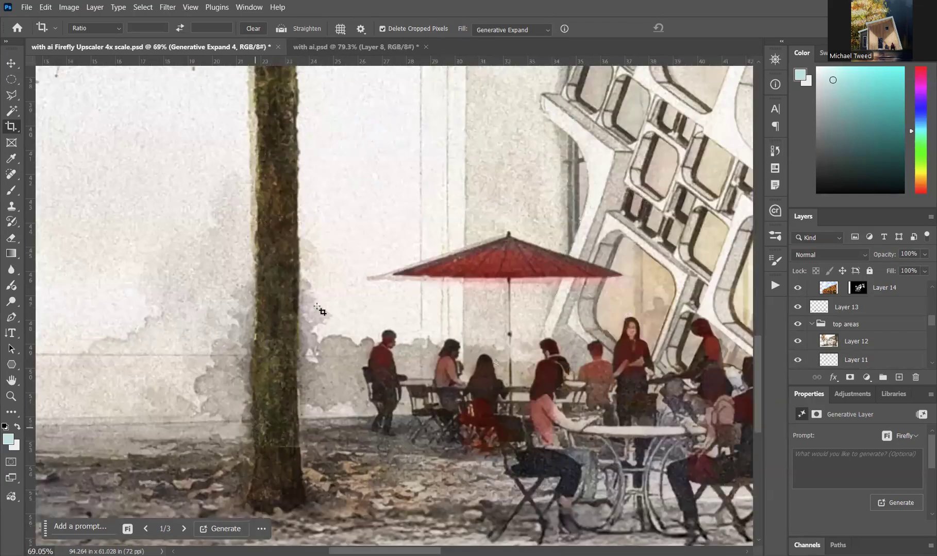
pyautogui.scroll(3, 319, 309)
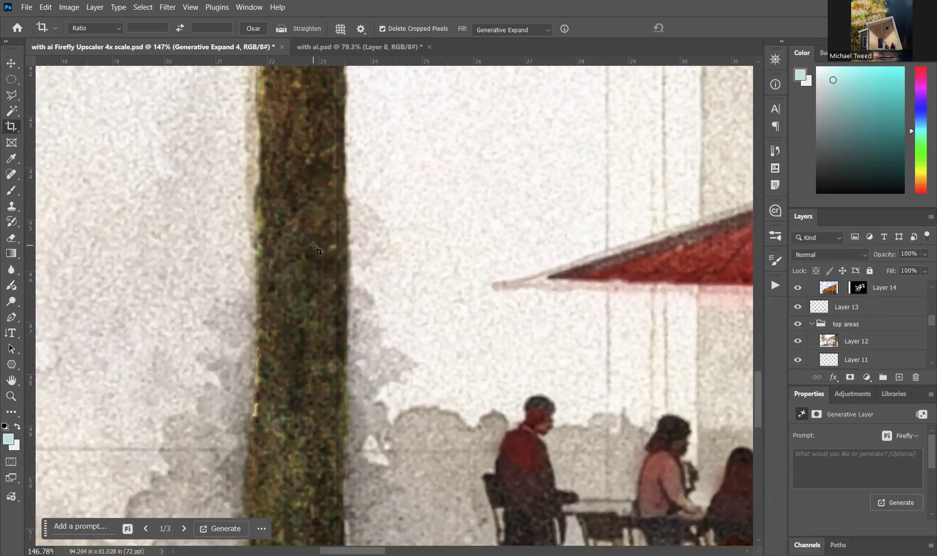
pyautogui.scroll(8, 333, 255)
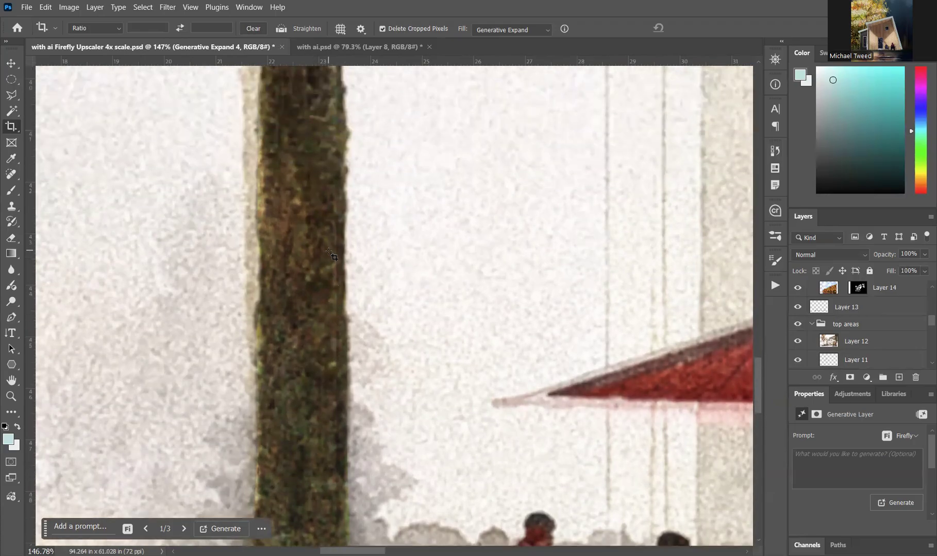
pyautogui.scroll(2, 332, 255)
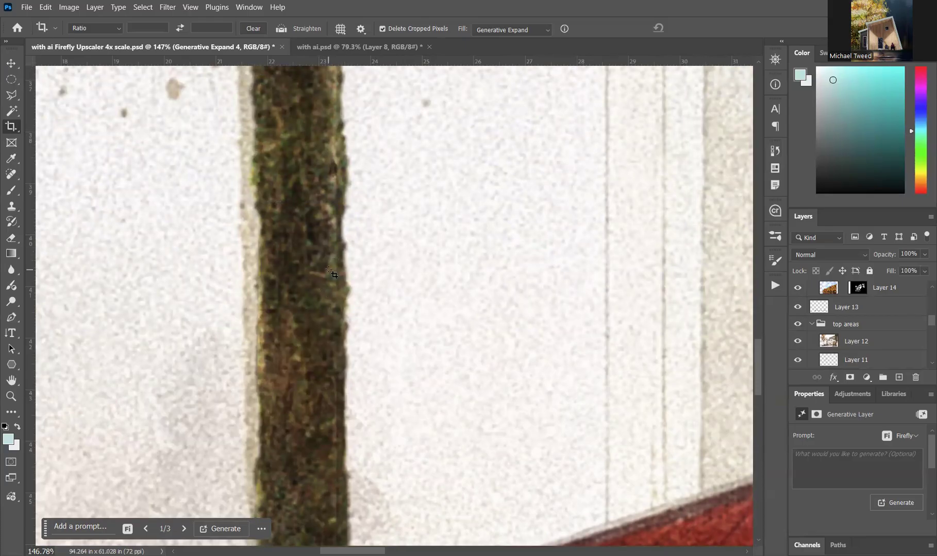
pyautogui.scroll(-2, 313, 279)
pyautogui.scroll(-5, 312, 280)
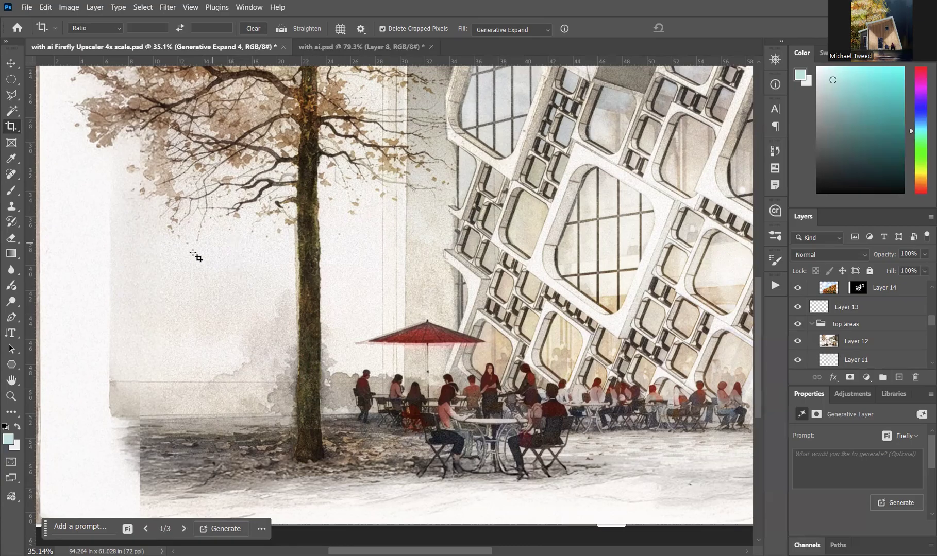
pyautogui.scroll(-2, 178, 276)
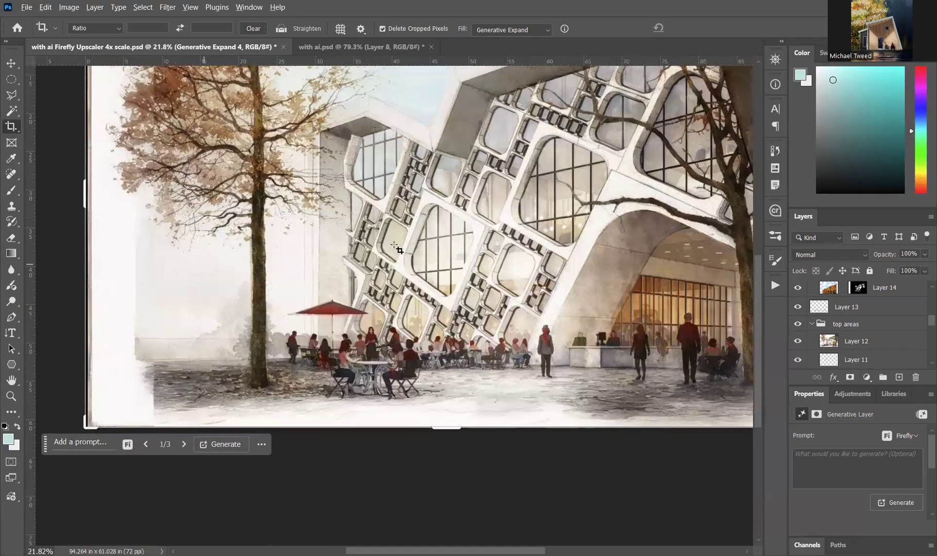
pyautogui.scroll(-1, 469, 313)
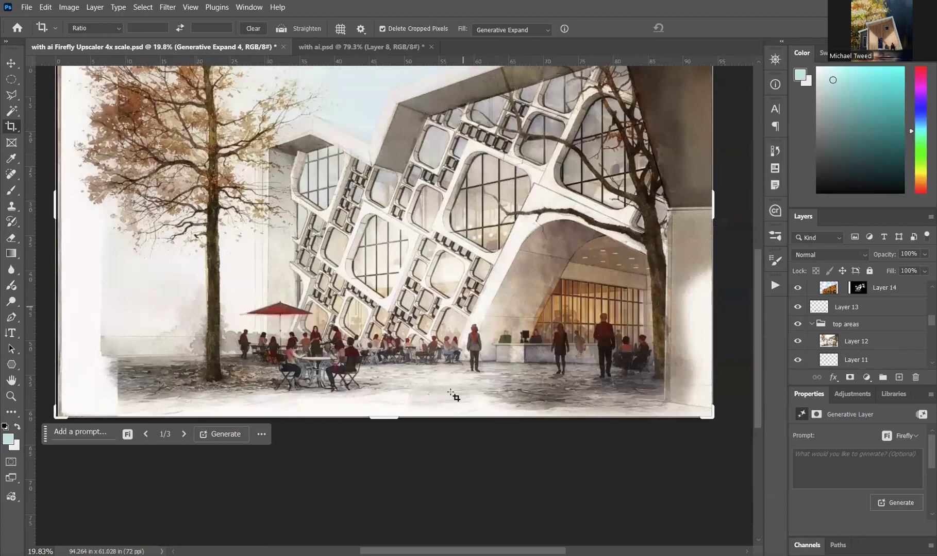
# Step: Compare the full expanded image with the version in with ai.psd, and return to the expanded document
pyautogui.scroll(2, 454, 396)
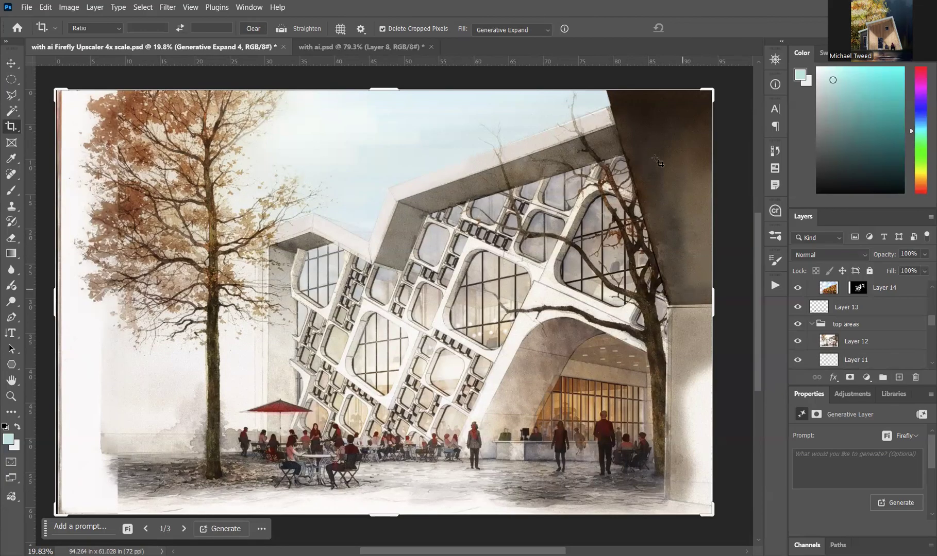
pyautogui.click(354, 50)
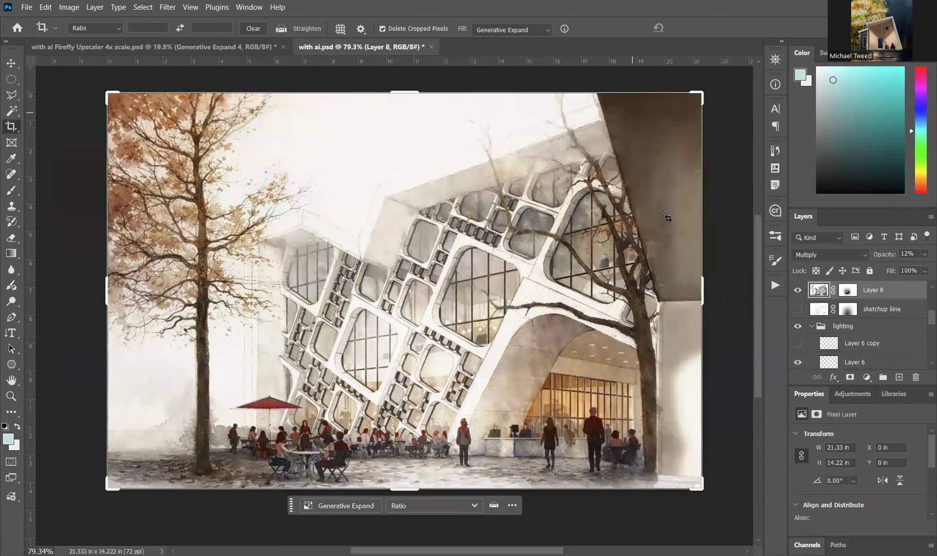
pyautogui.click(206, 47)
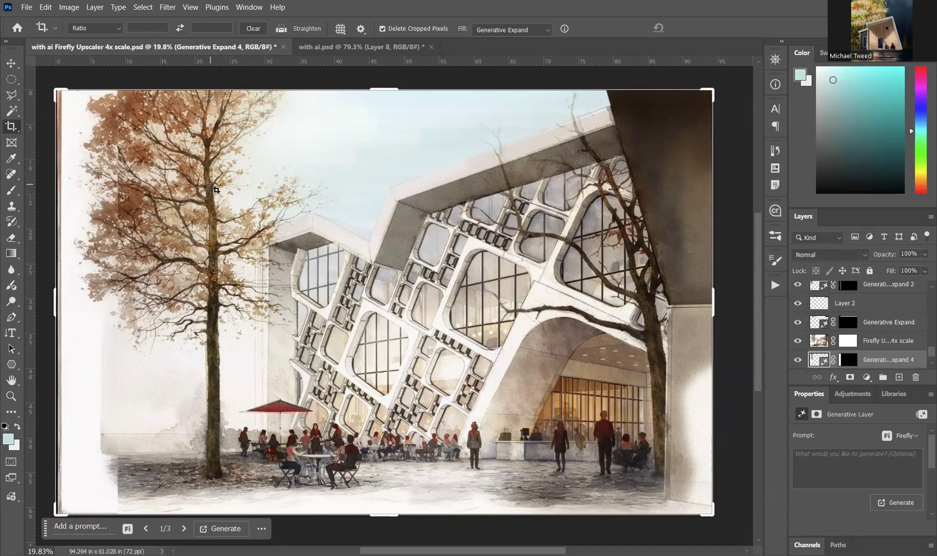